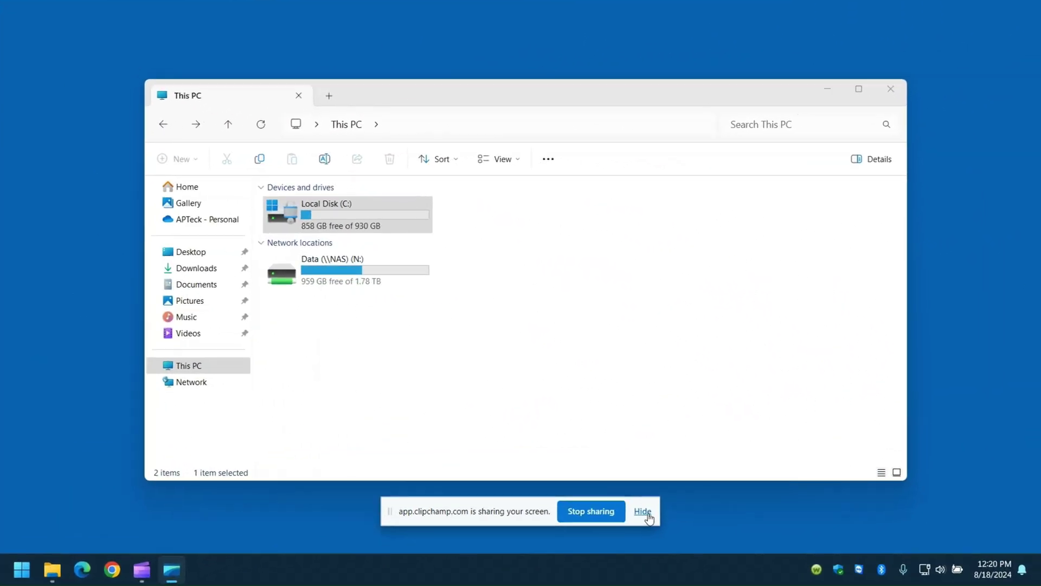
# Close the This PC File Explorer window, leaving an empty desktop
pyautogui.click(645, 515)
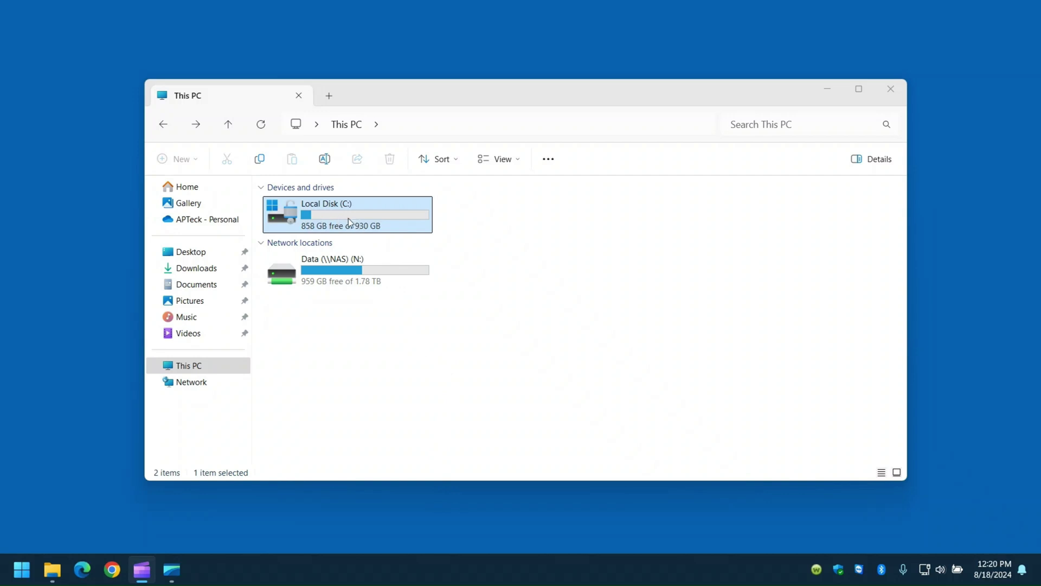
pyautogui.click(889, 90)
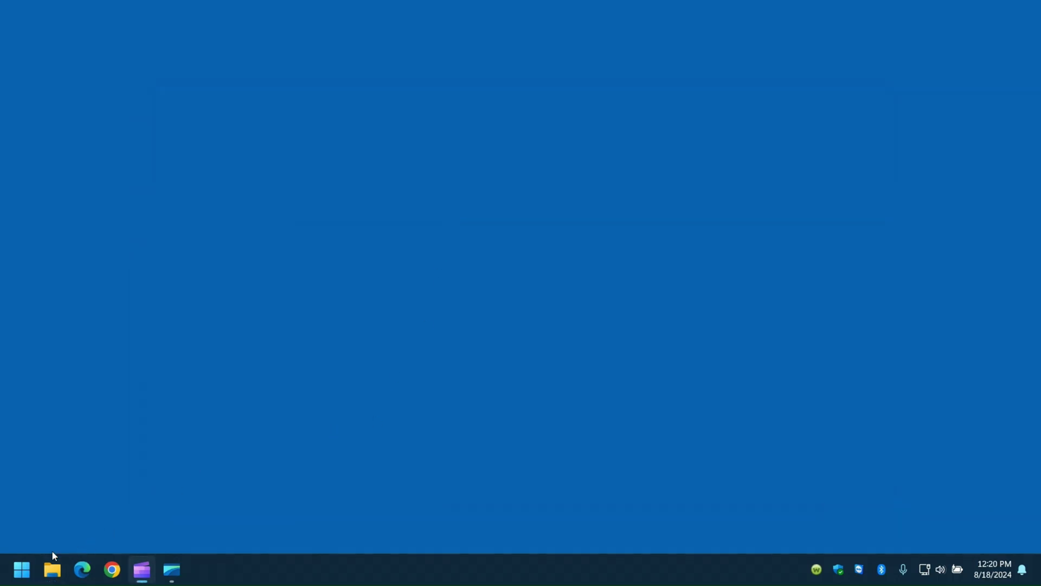
# Launch the Settings app from the Start menu and close it, twice
pyautogui.click(24, 570)
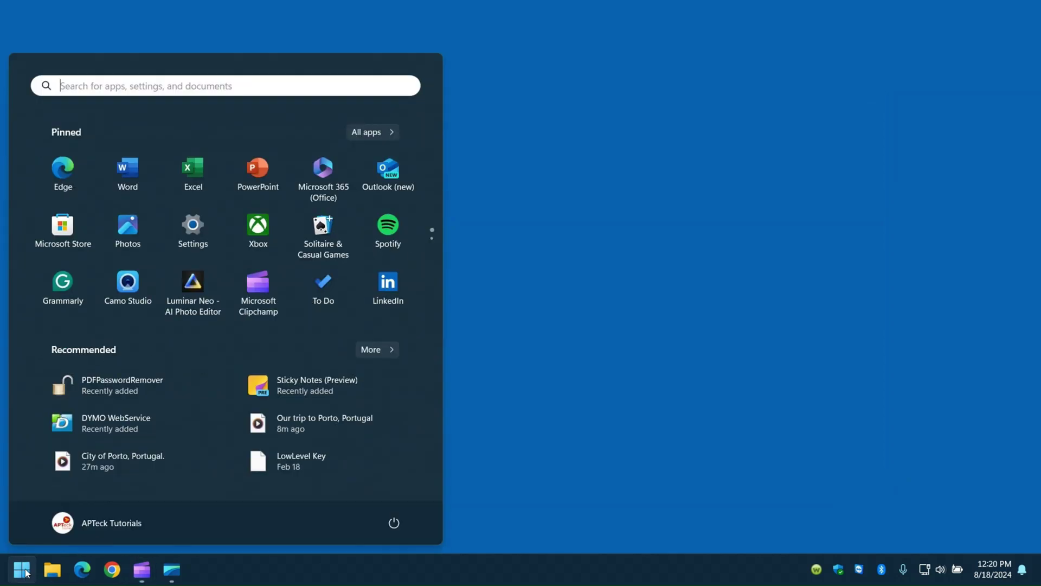
pyautogui.click(194, 235)
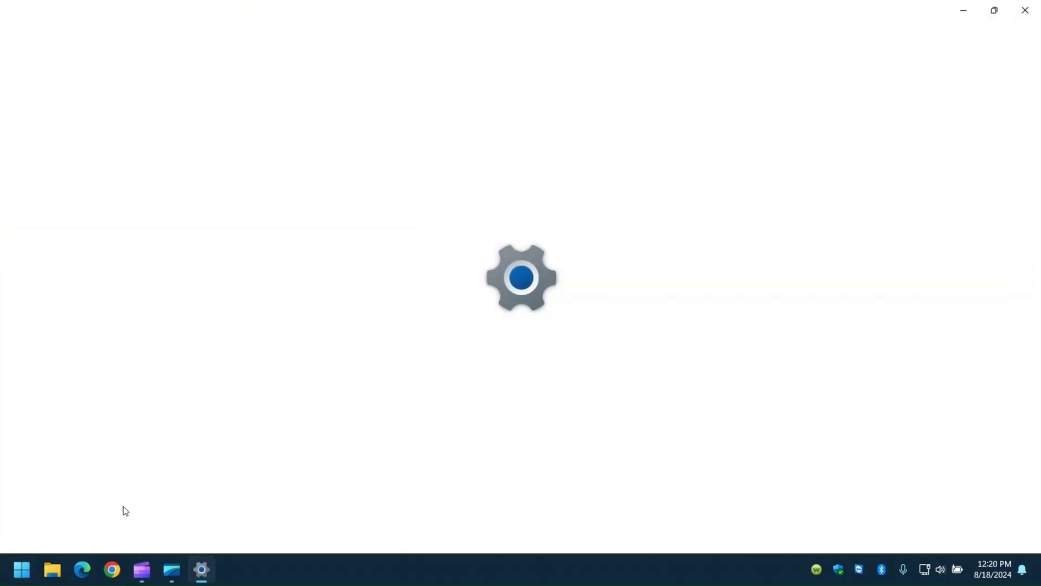
pyautogui.click(1025, 10)
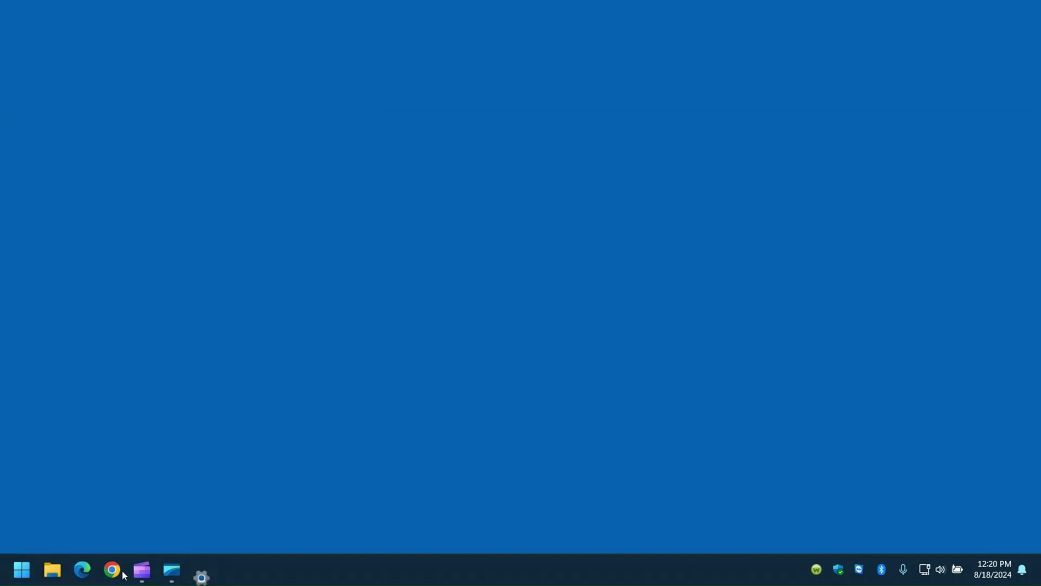
pyautogui.click(27, 578)
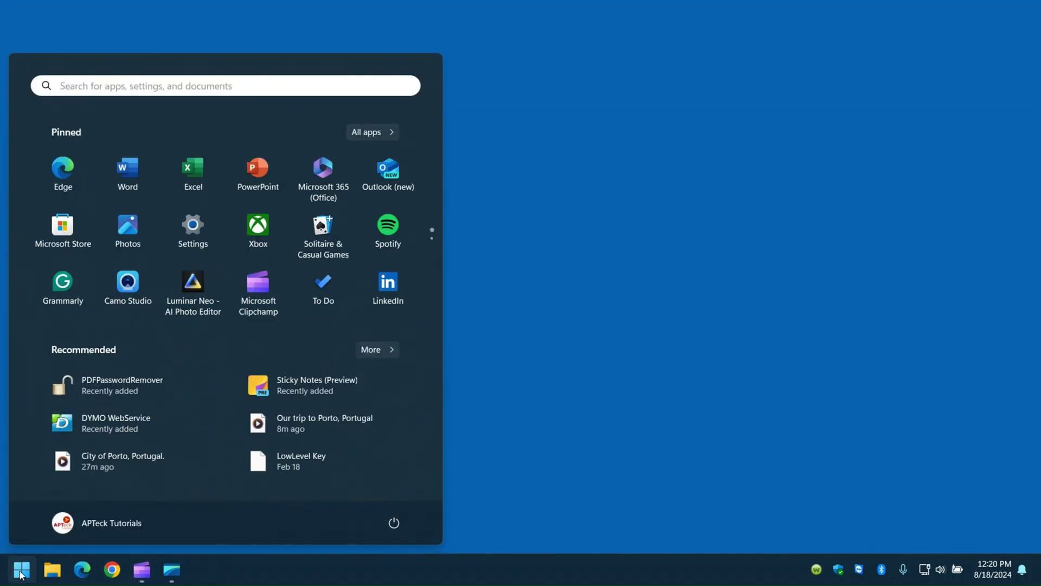
pyautogui.click(190, 232)
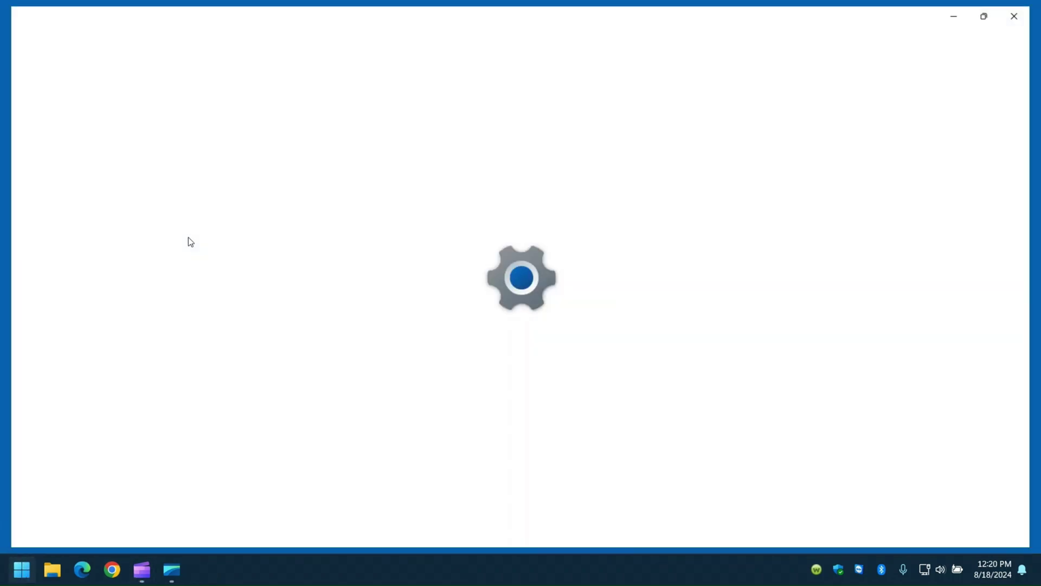
pyautogui.click(1025, 10)
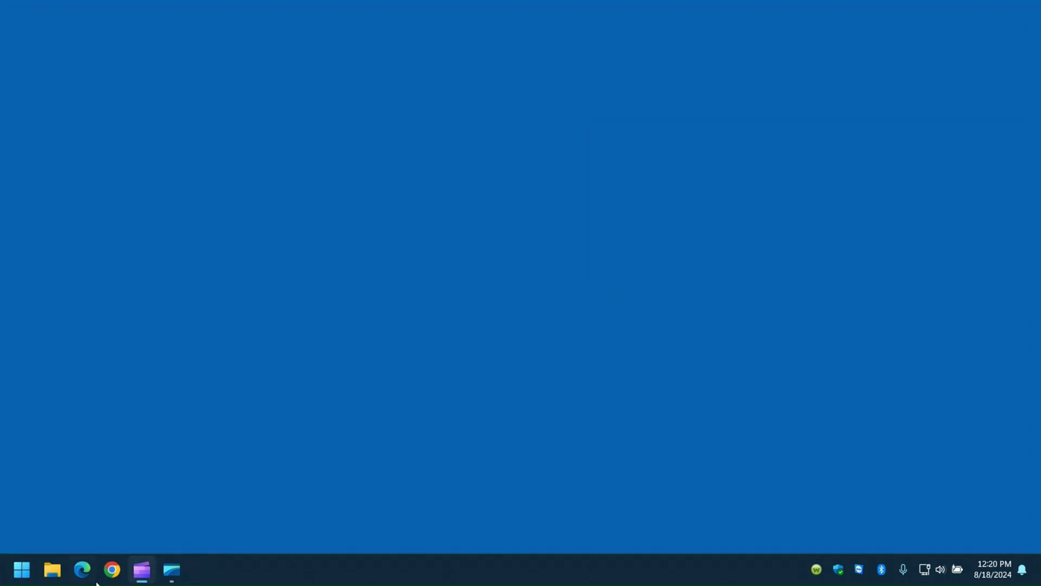
# Search Start for 'sett' and open Settings from the best match
pyautogui.click(21, 576)
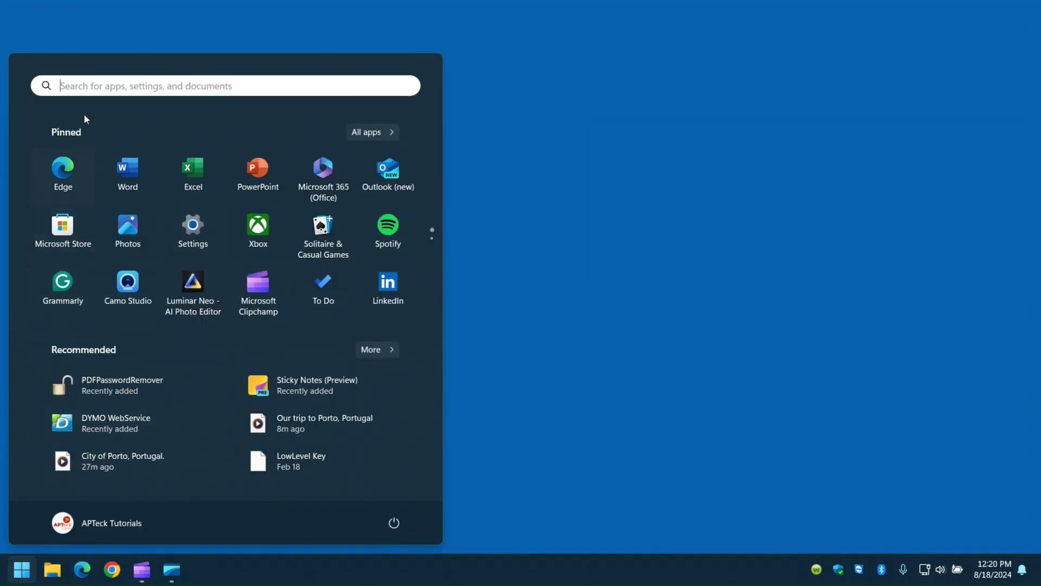
pyautogui.click(83, 88)
pyautogui.write('s')
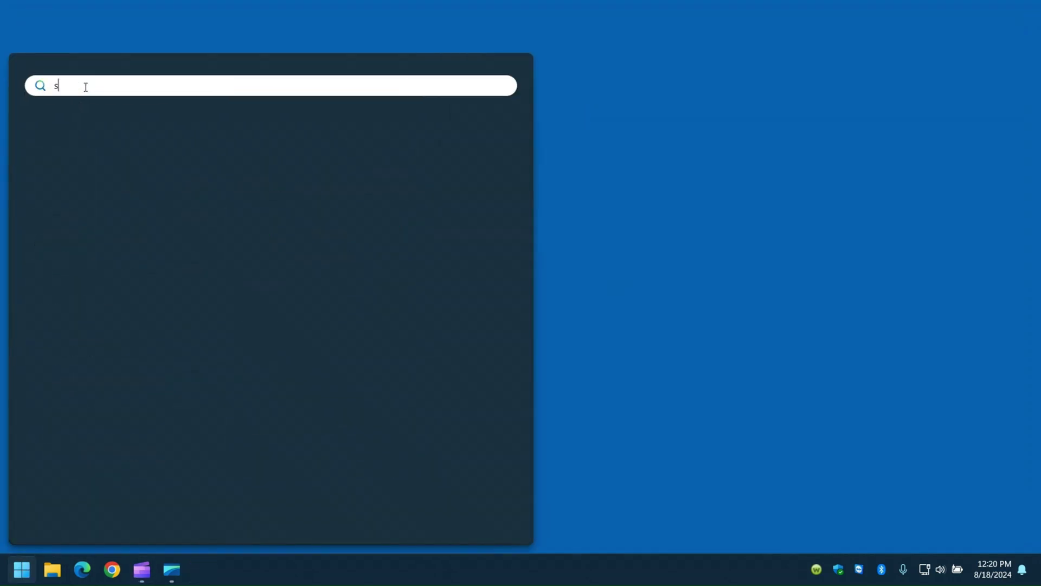
pyautogui.write('ett')
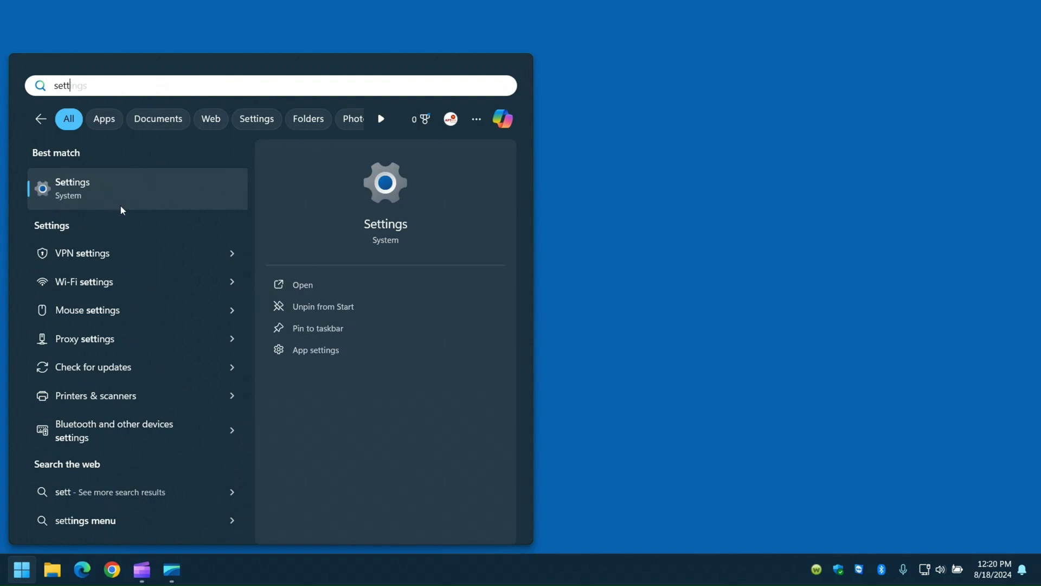
pyautogui.click(303, 285)
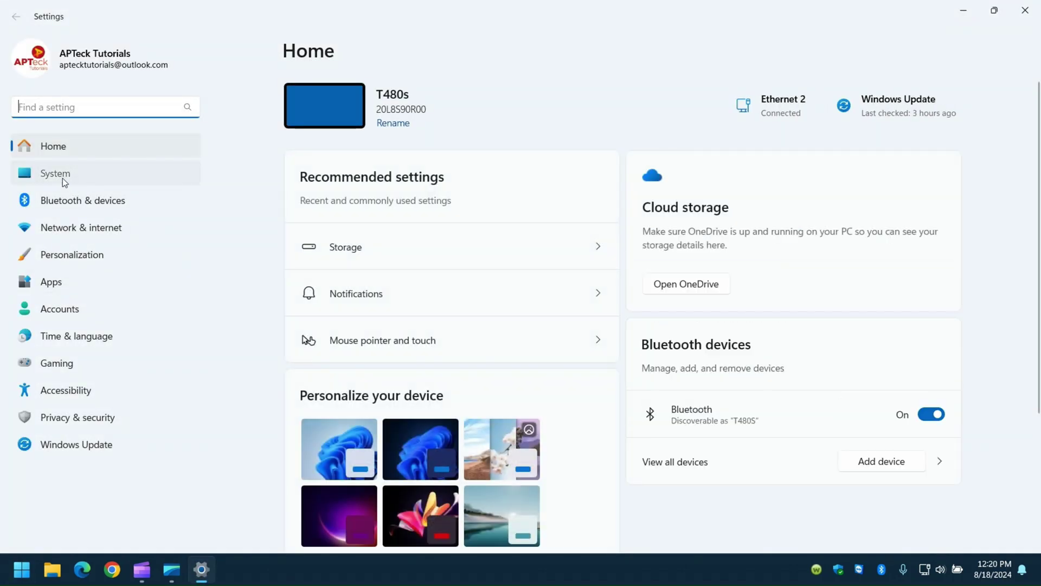
# Go to System > Storage and open the Temporary files breakdown
pyautogui.click(62, 176)
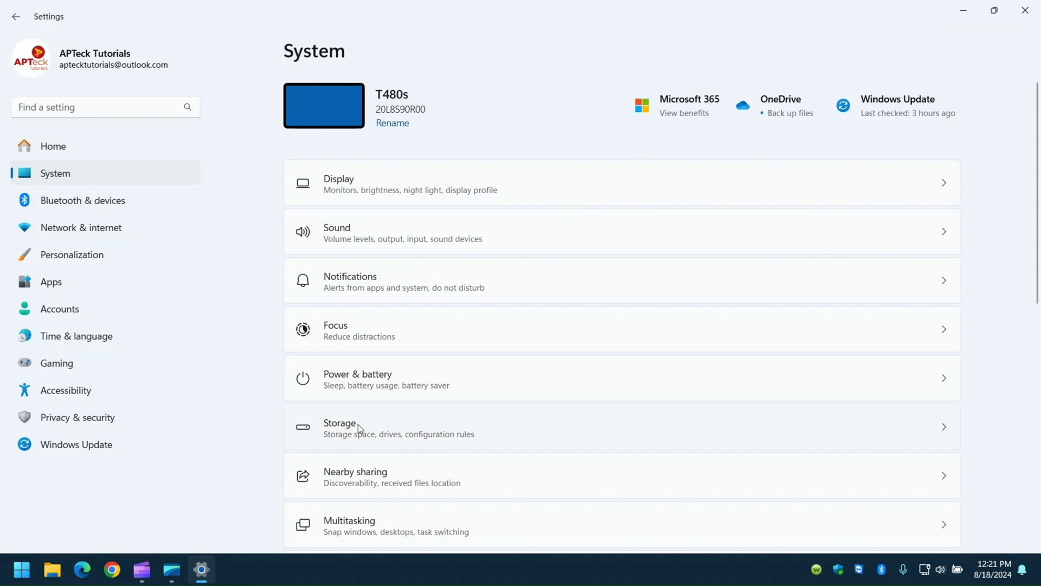
pyautogui.click(358, 424)
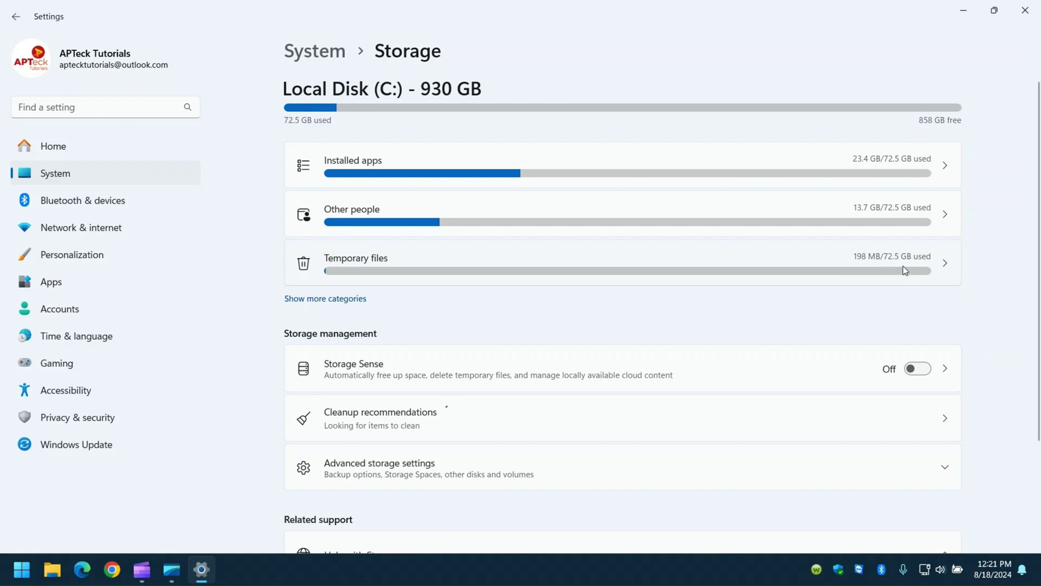
pyautogui.click(939, 265)
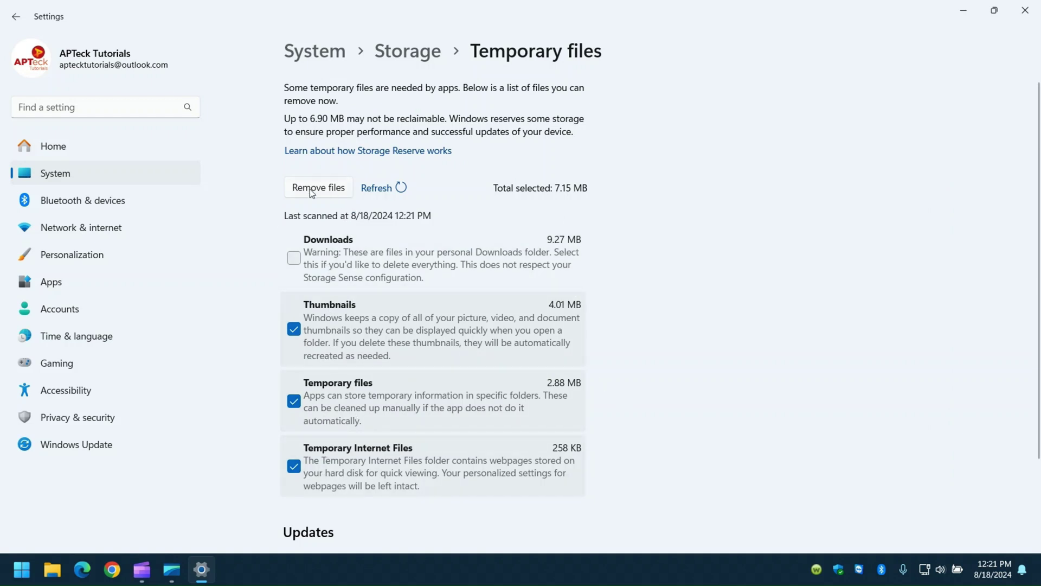
# Add Downloads to the selection and permanently remove the selected temporary files
pyautogui.click(295, 258)
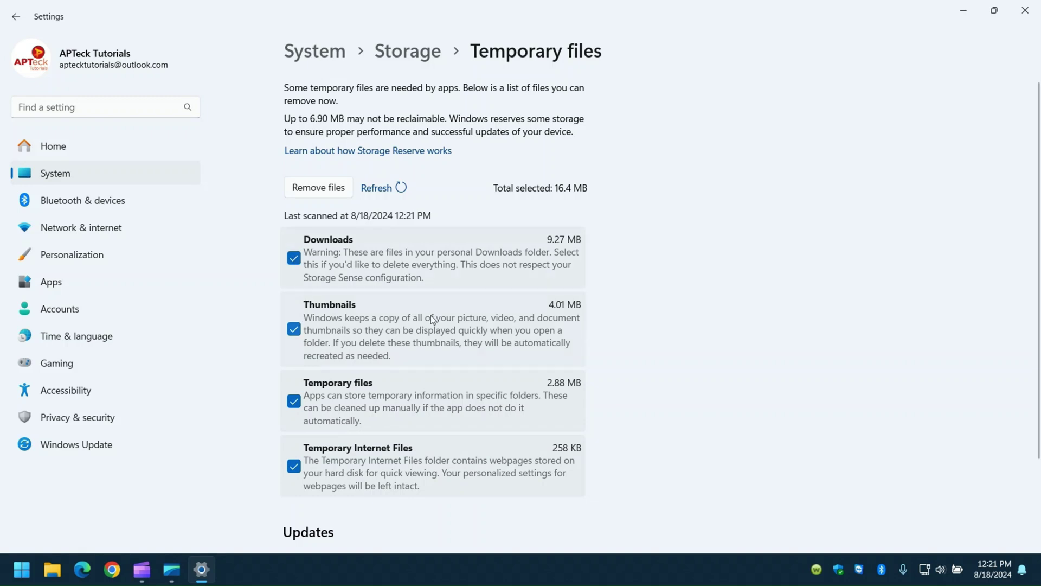
pyautogui.click(319, 188)
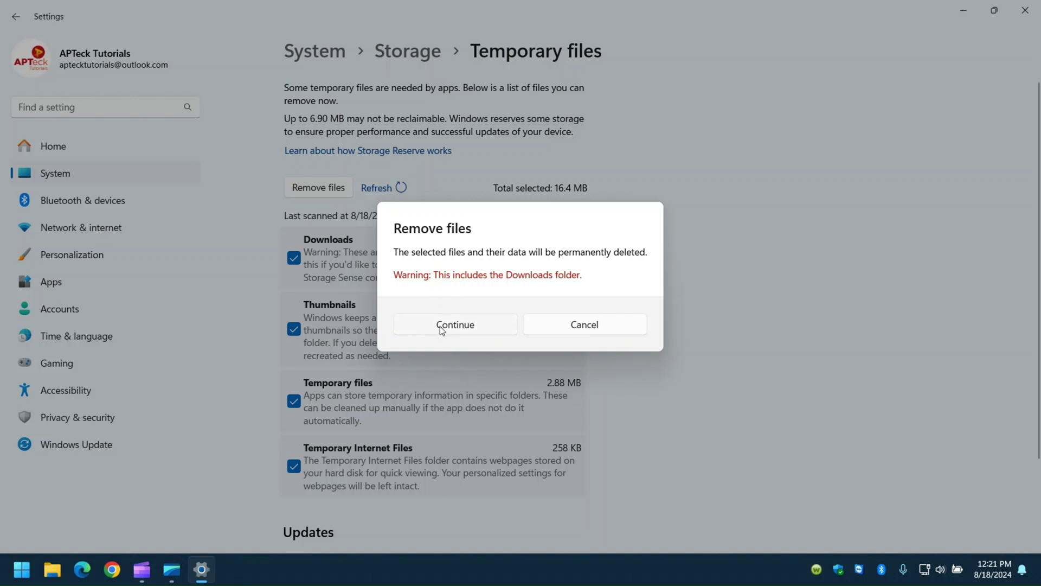
pyautogui.click(439, 325)
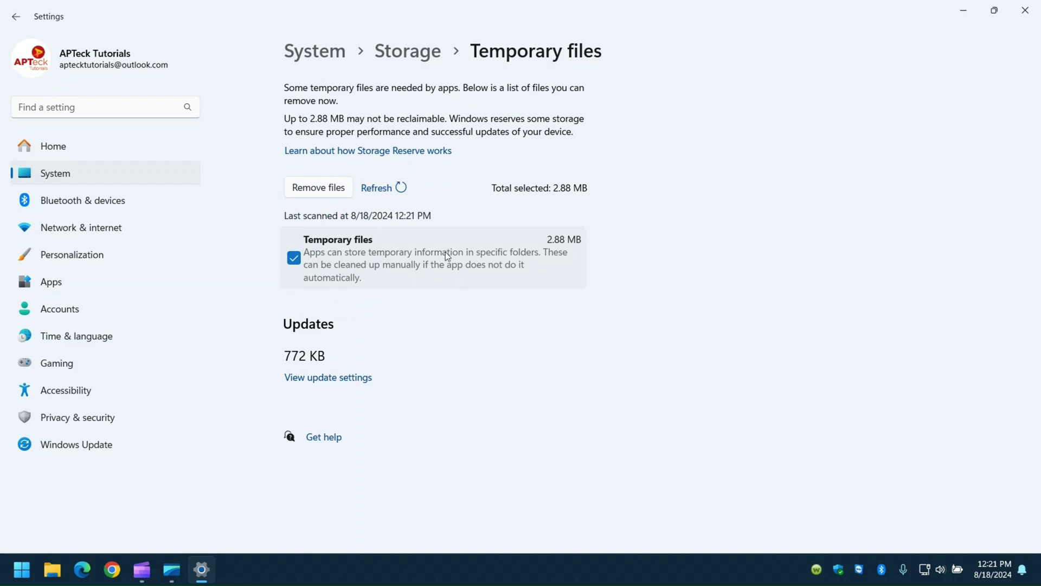
# Back on Storage, switch Storage Sense On and view Cleanup recommendations
pyautogui.click(17, 18)
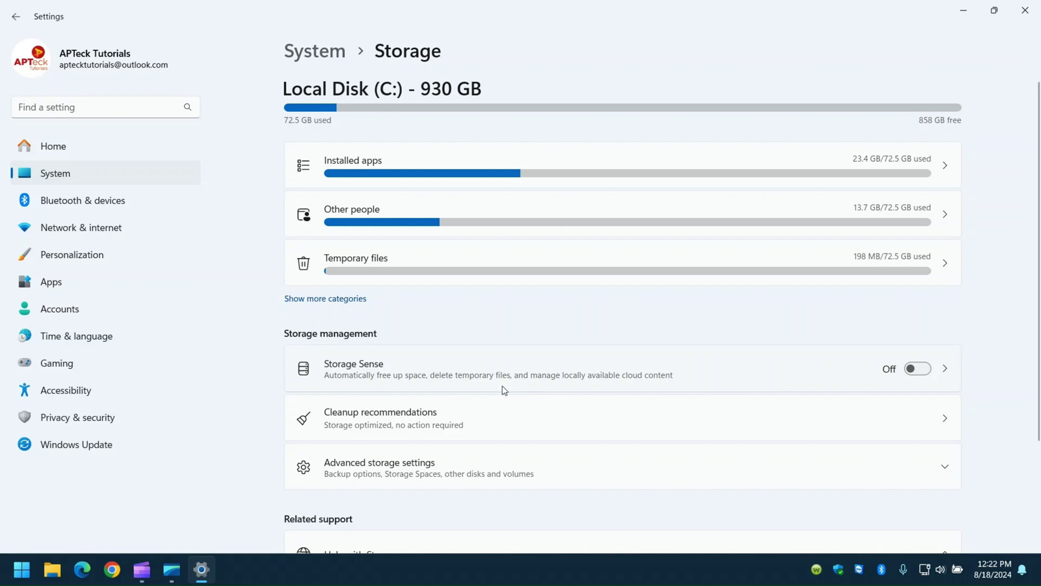
pyautogui.click(917, 371)
pyautogui.click(413, 421)
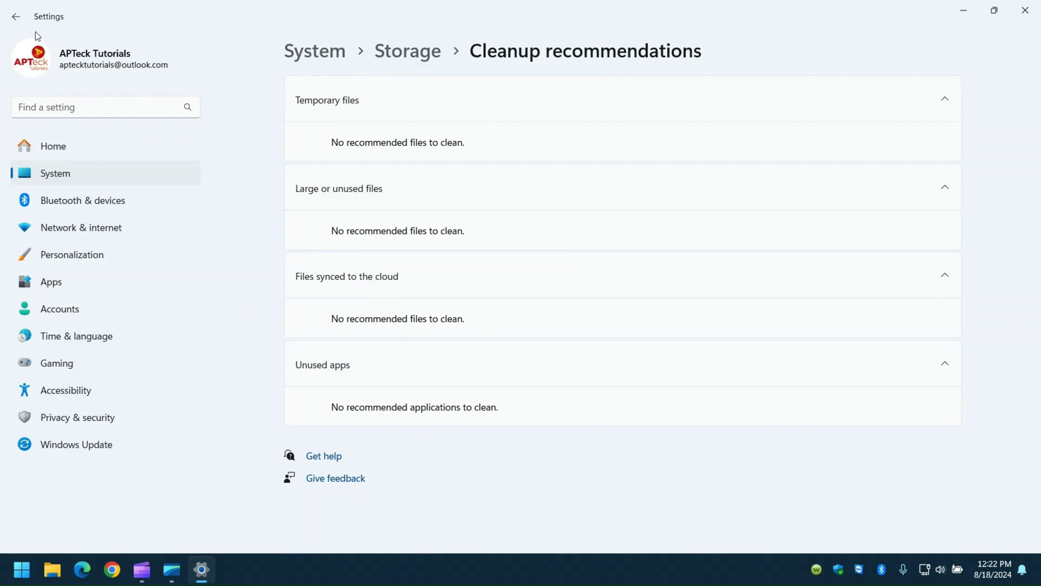
pyautogui.click(17, 19)
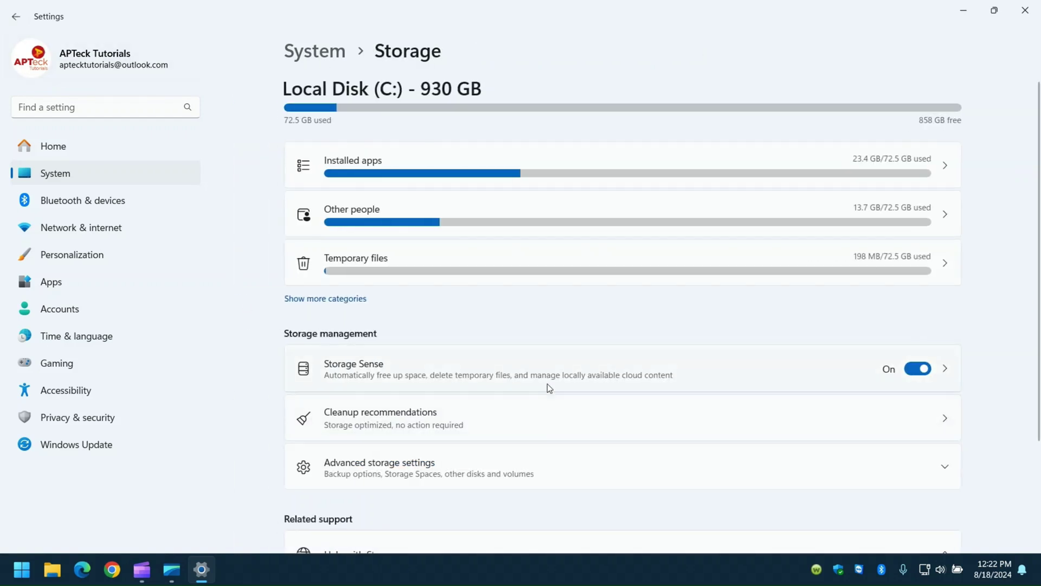